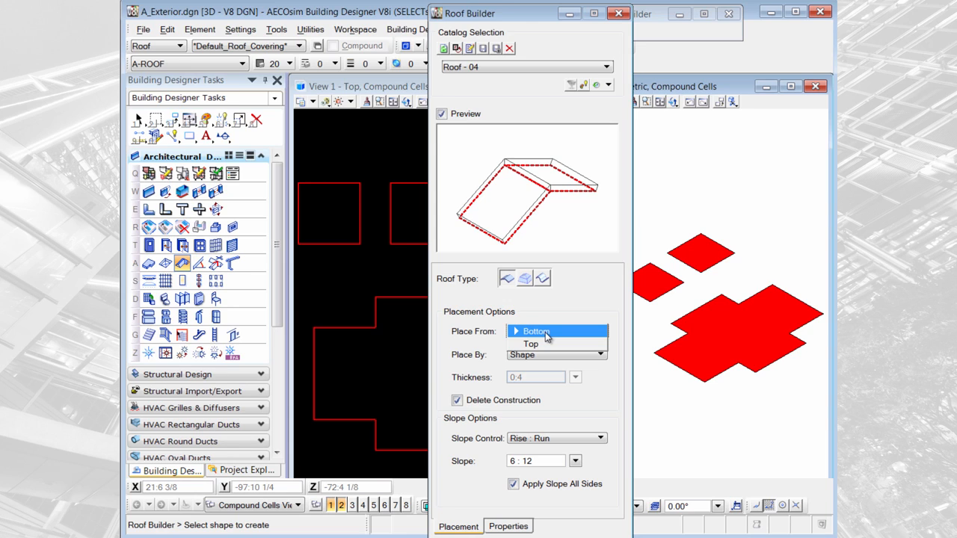
Configure the roof to place from Bottom with Rise : Run slope control, and turn off applying the slope to all sides
click(547, 333)
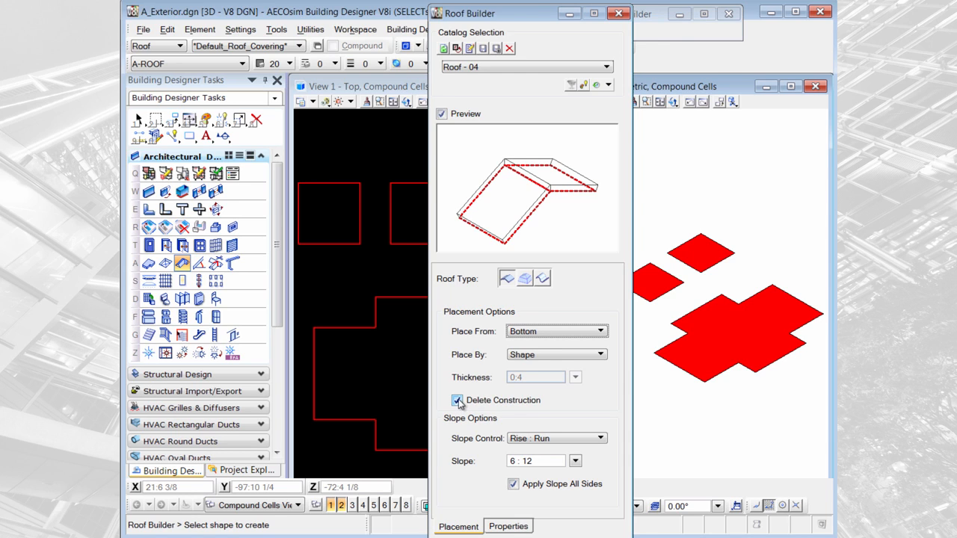
click(550, 439)
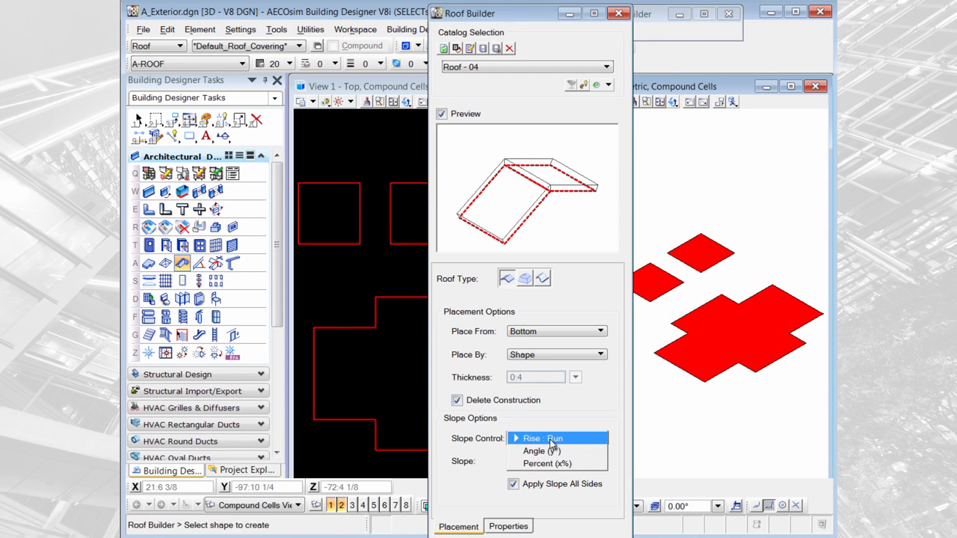
click(589, 440)
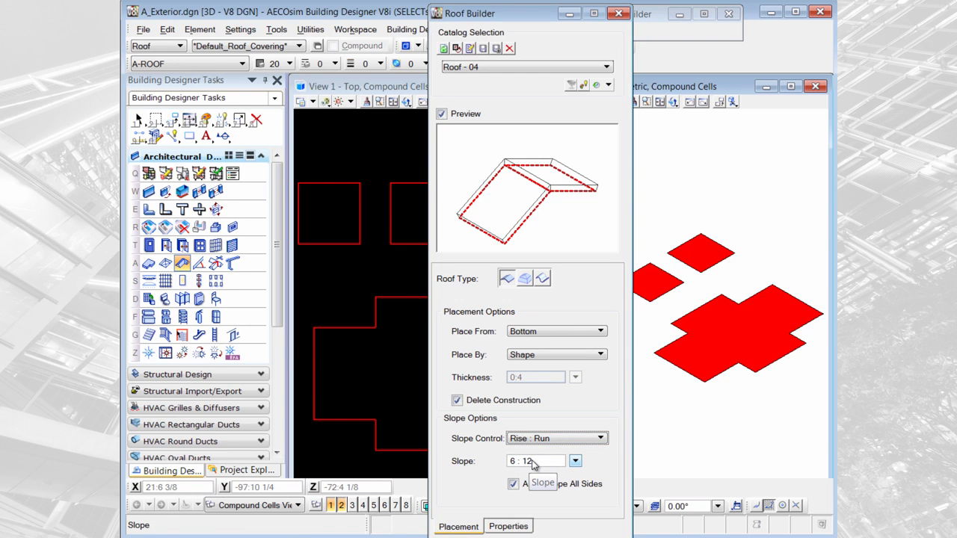
drag(519, 15, 420, 16)
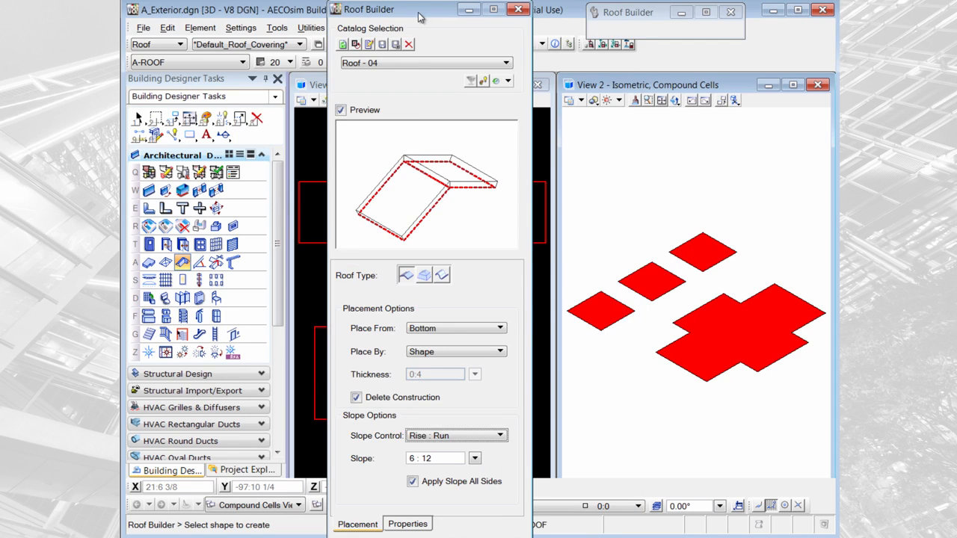
click(413, 482)
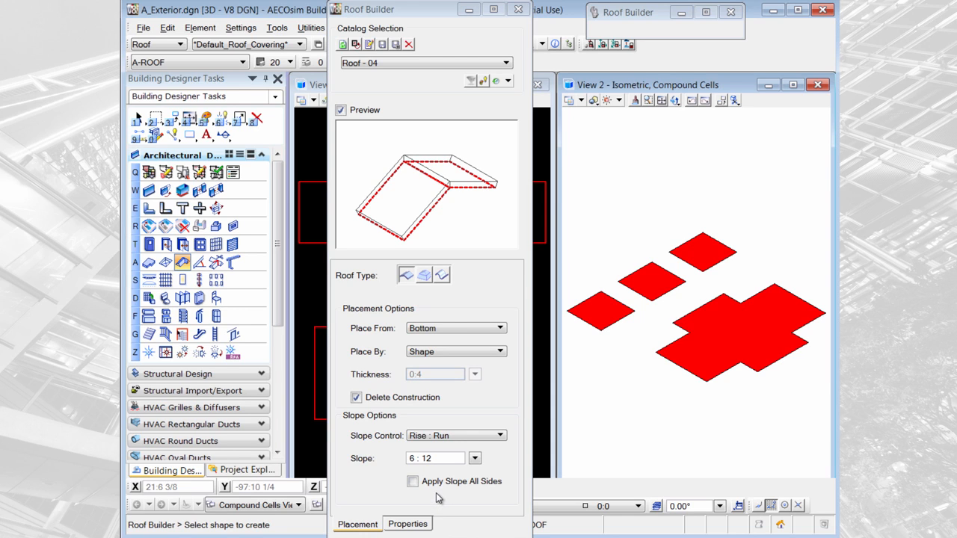
Build a single-slope 6 : 12 roof from the leftmost square shape, sloping only its upper-right side in the isometric view
click(618, 320)
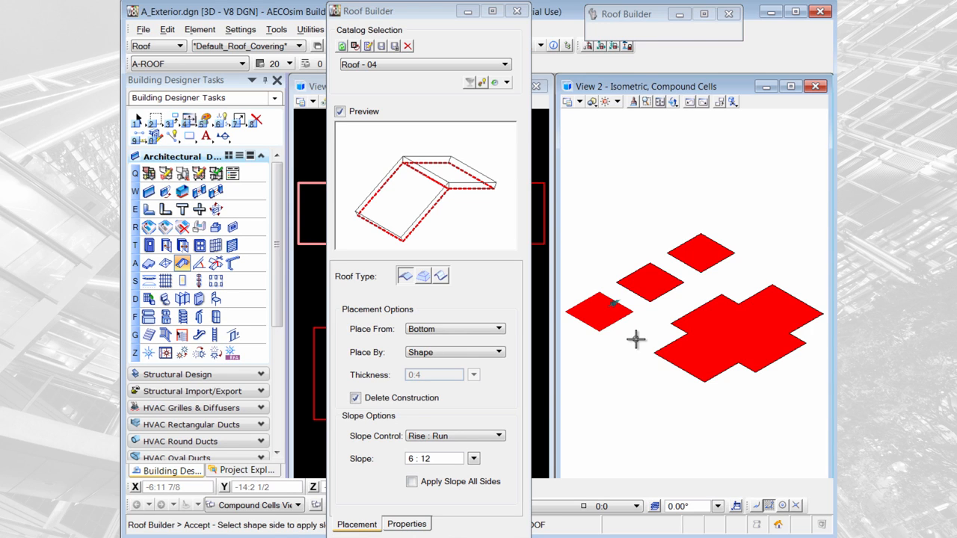
click(636, 340)
scroll(591, 317, up, 5)
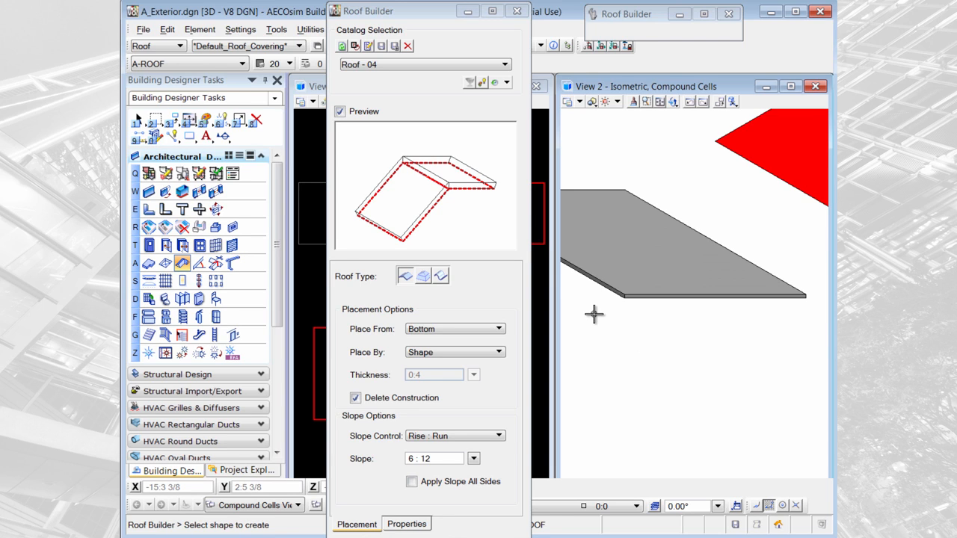
scroll(593, 315, down, 2)
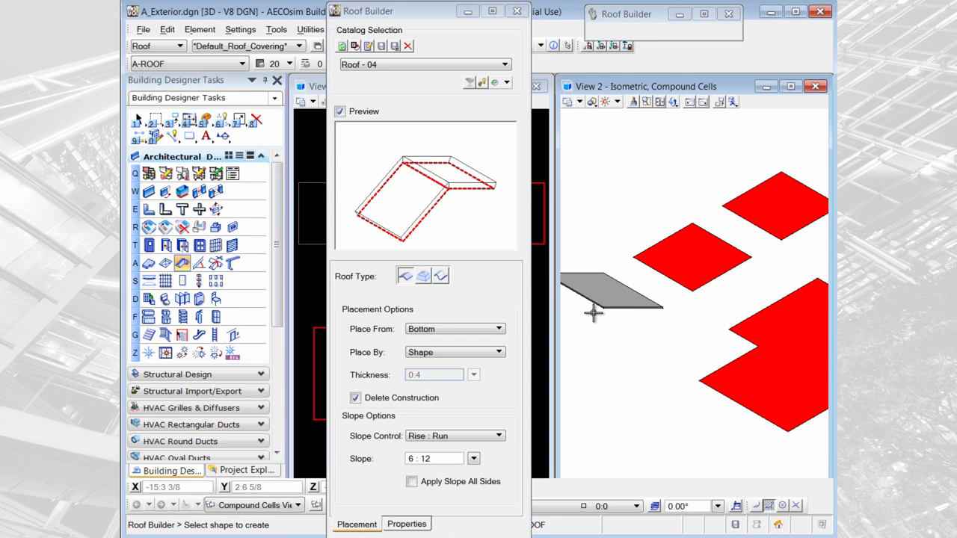
scroll(594, 314, down, 1)
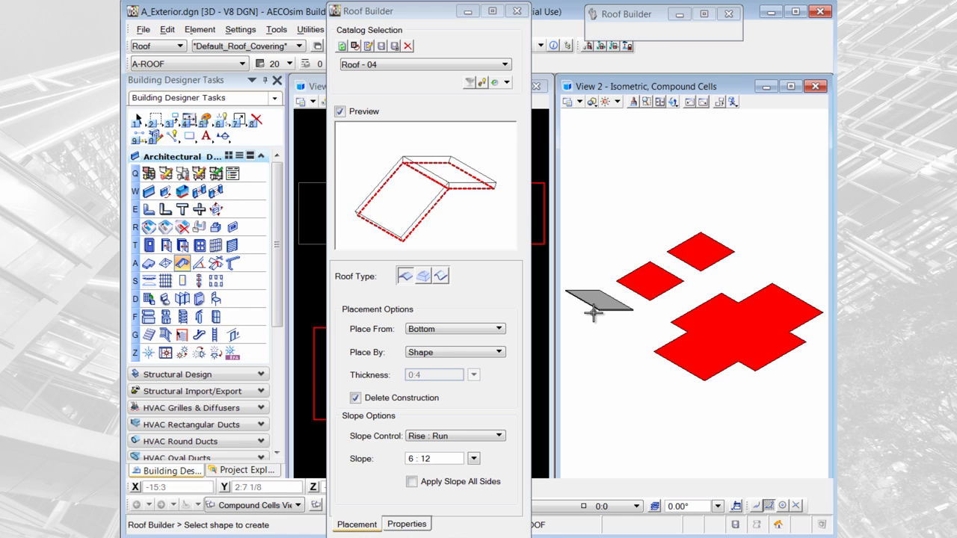
Build a 6 : 12 gable roof from the middle square, sloping its lower-right and upper-left sides in the isometric view
click(665, 293)
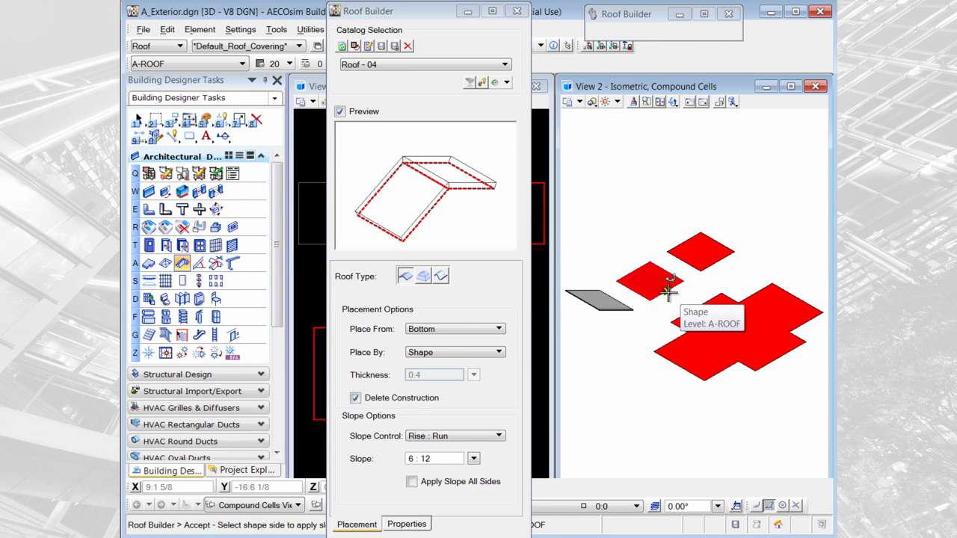
click(633, 271)
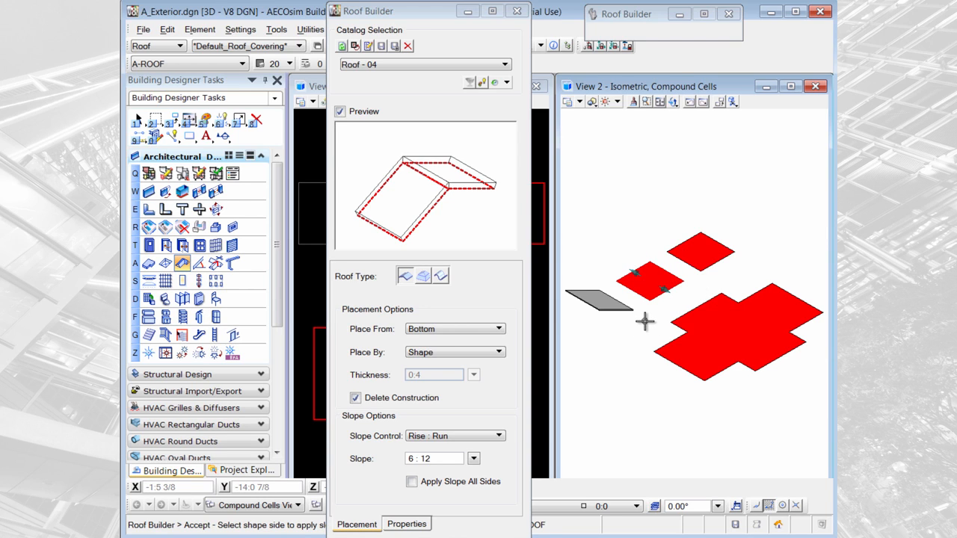
click(645, 322)
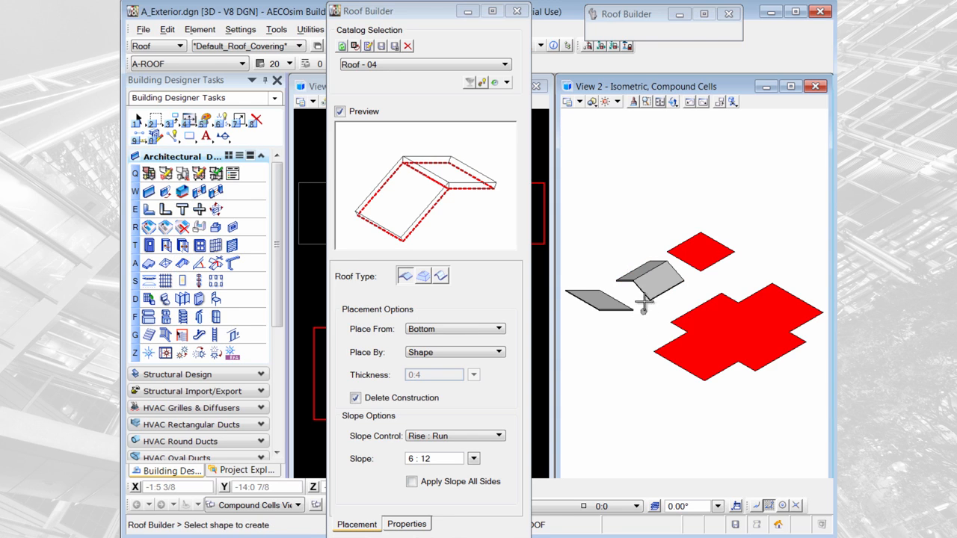
scroll(642, 296, up, 5)
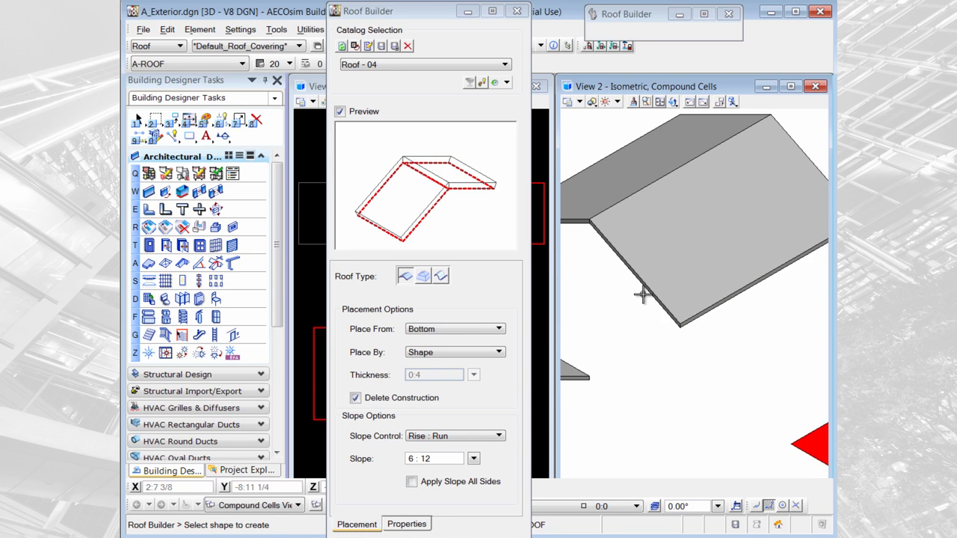
scroll(642, 295, down, 2)
scroll(642, 294, down, 2)
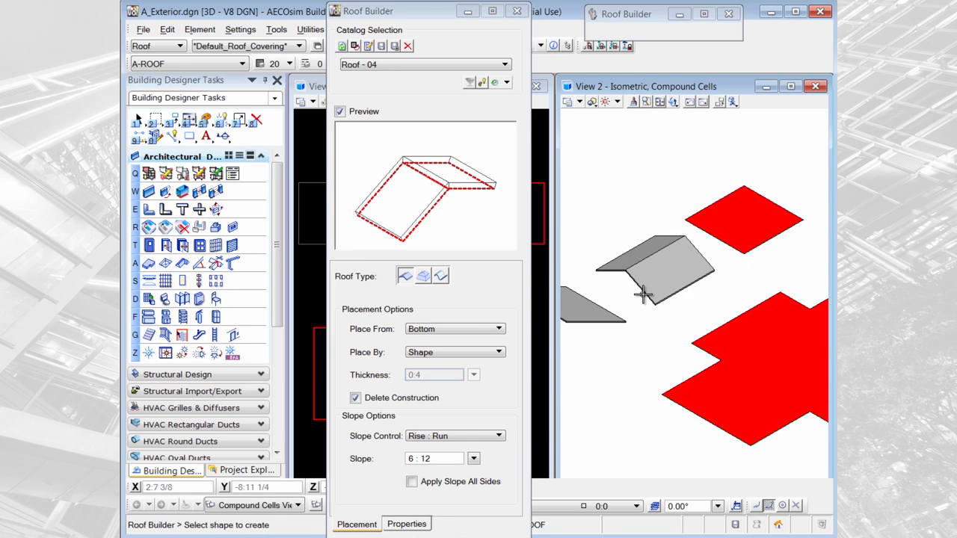
Build a 6 : 12 gable roof from the remaining square, sloping its lower-left and upper-right sides in the isometric view
click(771, 239)
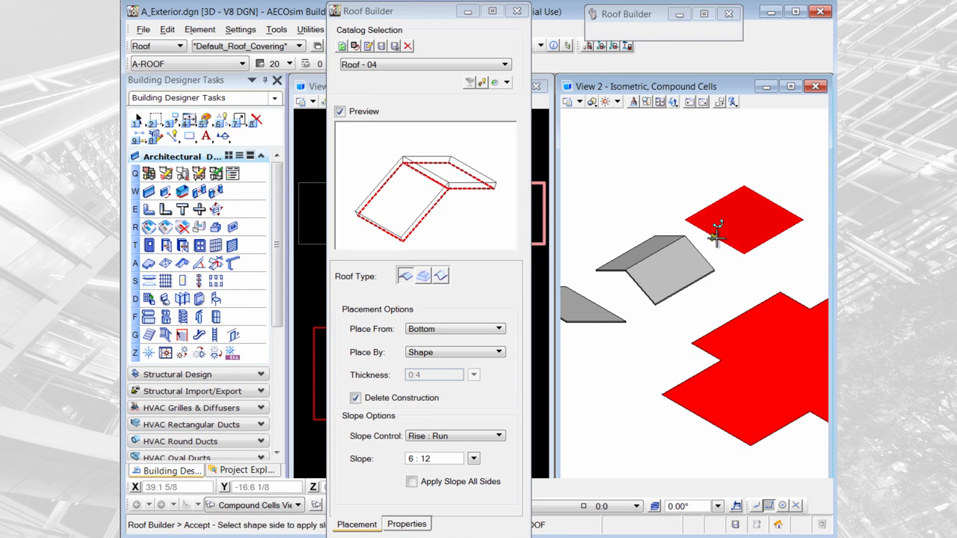
click(773, 199)
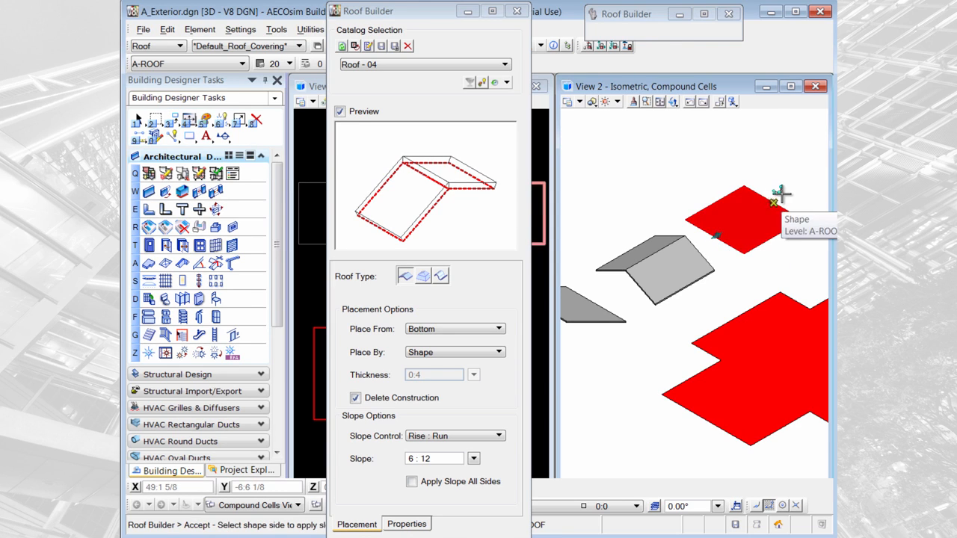
click(792, 190)
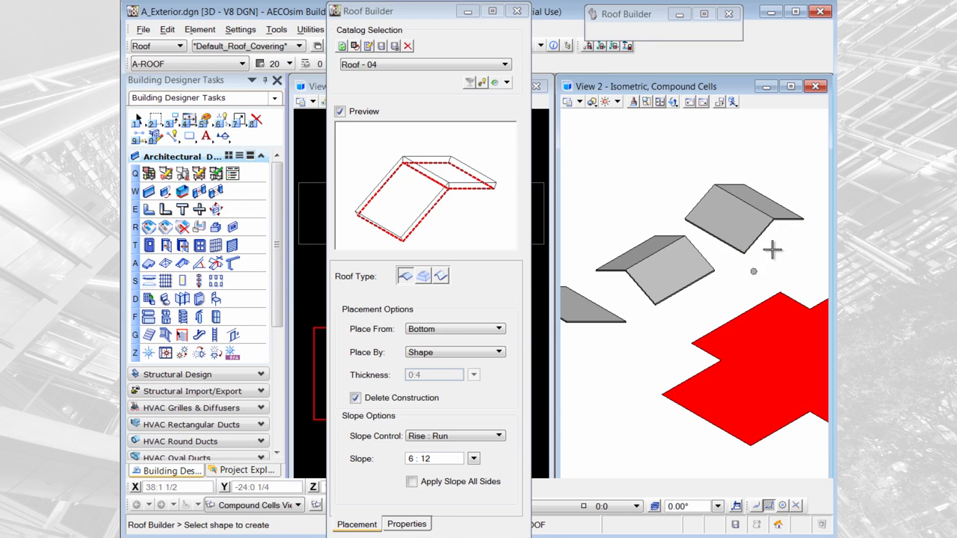
scroll(776, 245, up, 3)
scroll(776, 247, down, 3)
scroll(751, 268, down, 3)
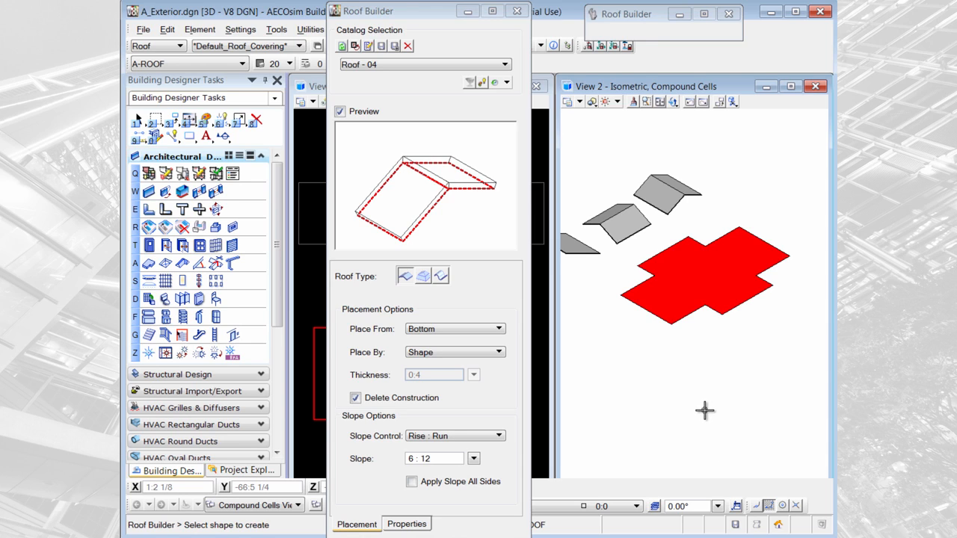
Turn on applying the slope to all sides and build a 6 : 12 hip roof from the large cross-shaped outline
click(412, 482)
click(738, 307)
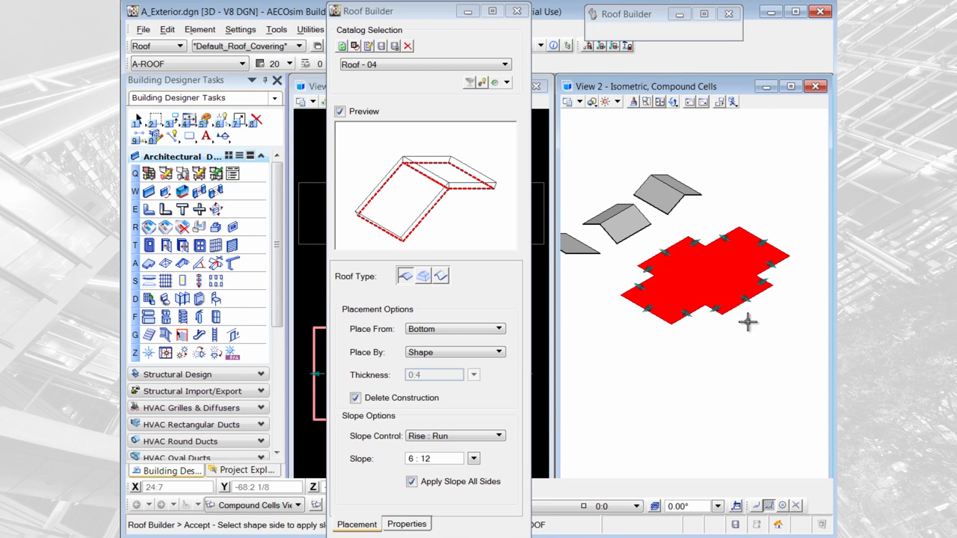
click(748, 322)
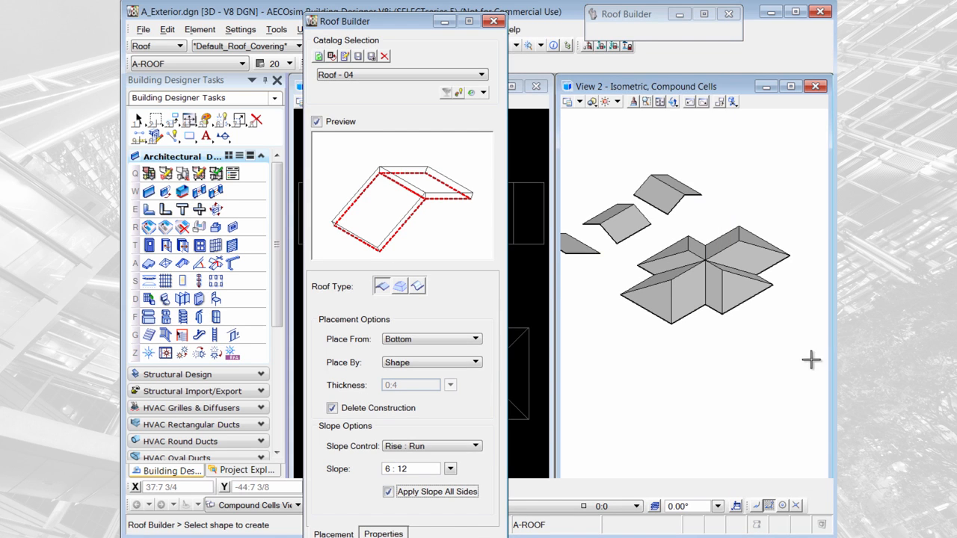
Modify the slope of the middle gable roof's rear-left panel to 4 : 12
scroll(596, 227, up, 5)
middle_drag(597, 228, 638, 263)
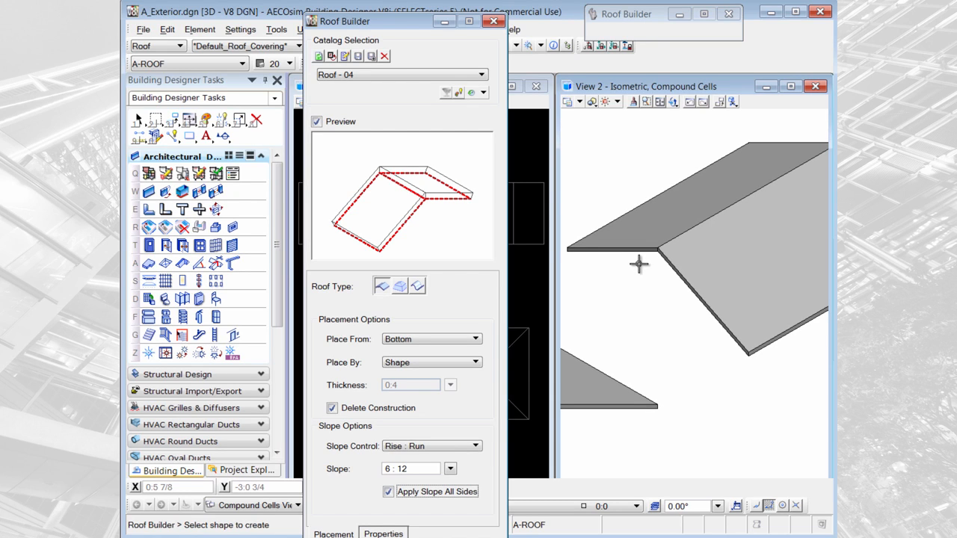
click(198, 264)
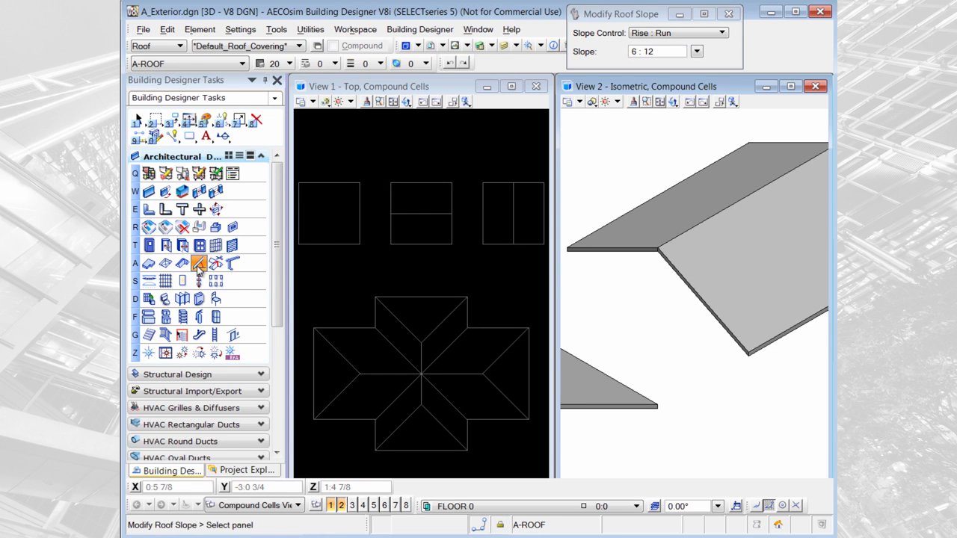
drag(610, 15, 370, 122)
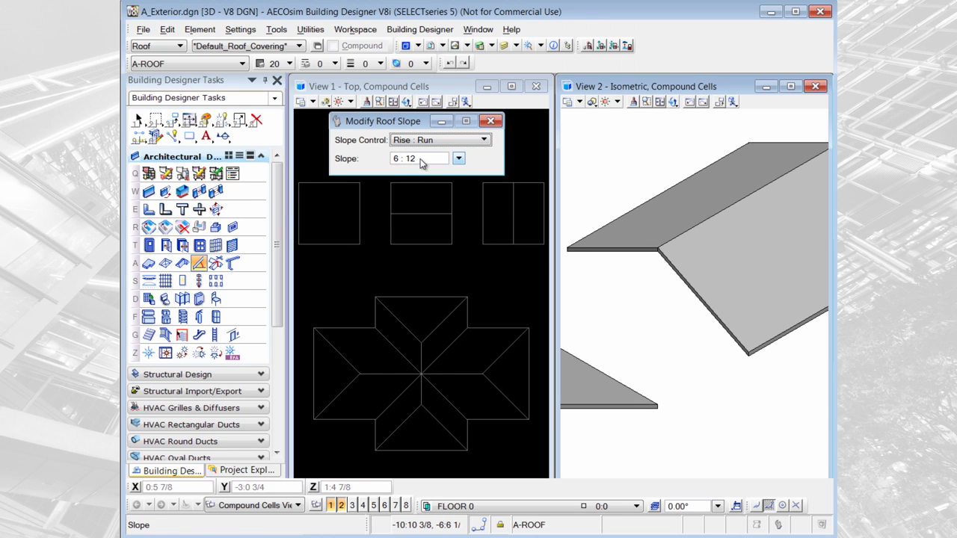
click(458, 158)
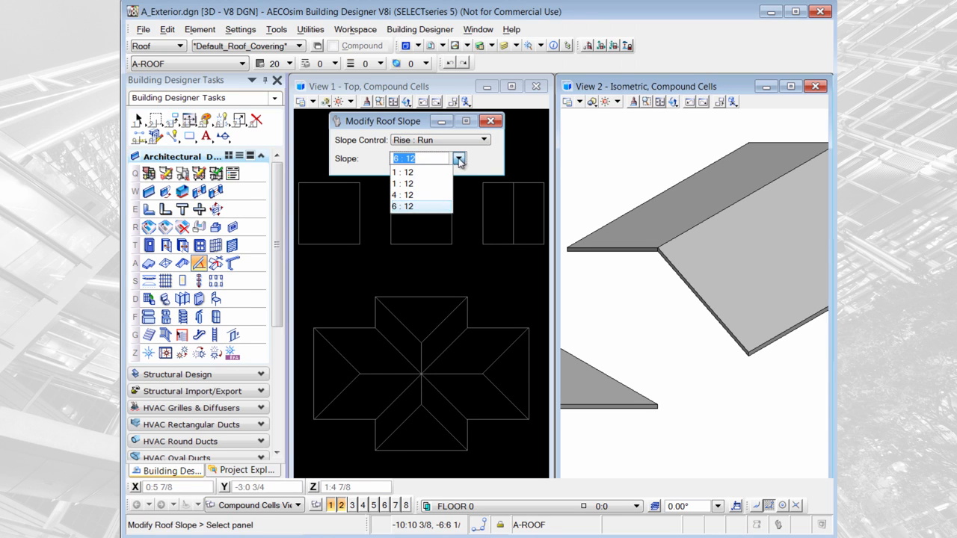
click(426, 196)
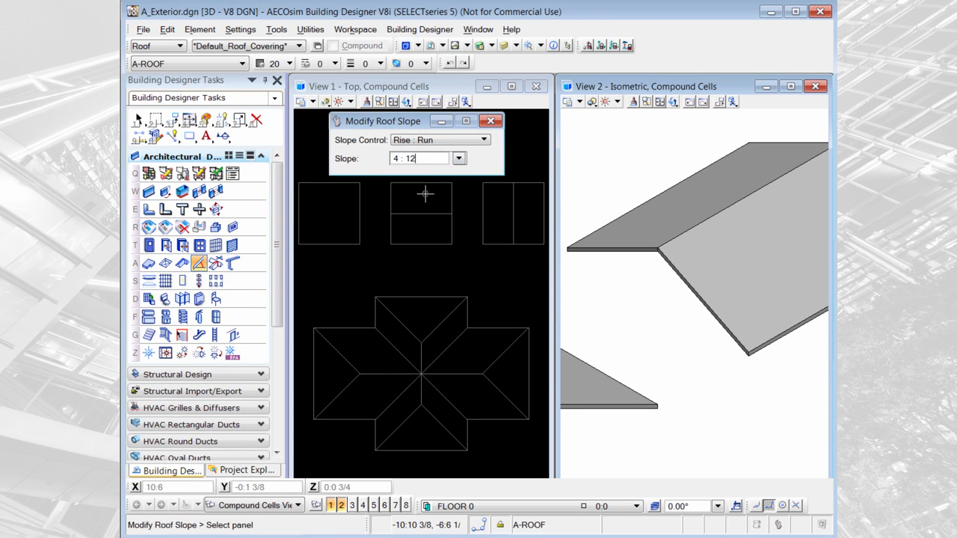
click(568, 249)
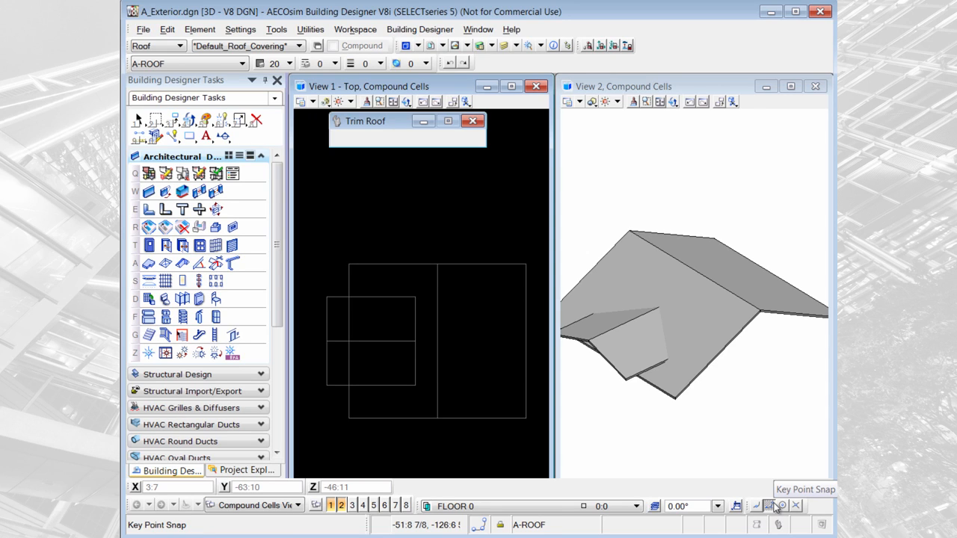
Trim the small gable roof against the large gable roof it intersects, and inspect the joint from another angle
click(672, 102)
drag(770, 333, 752, 353)
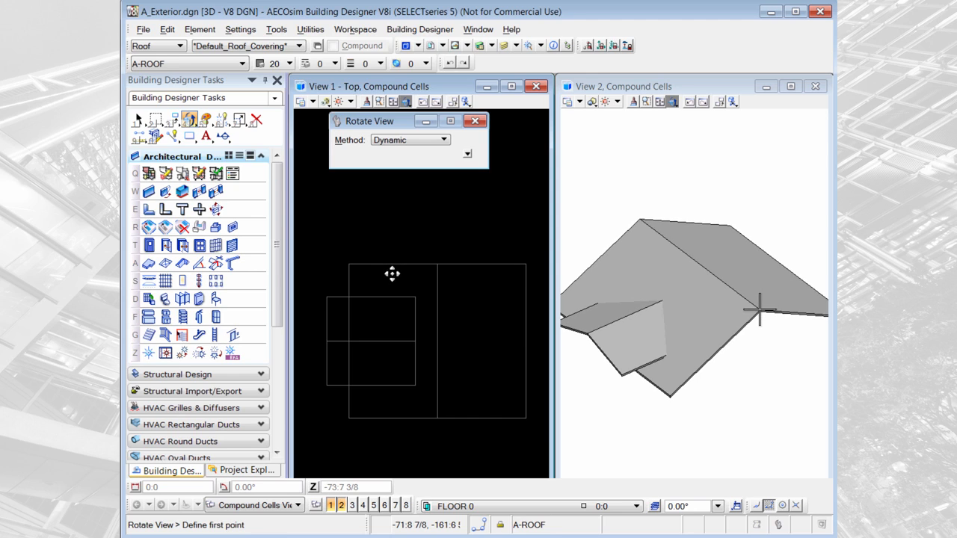
click(214, 264)
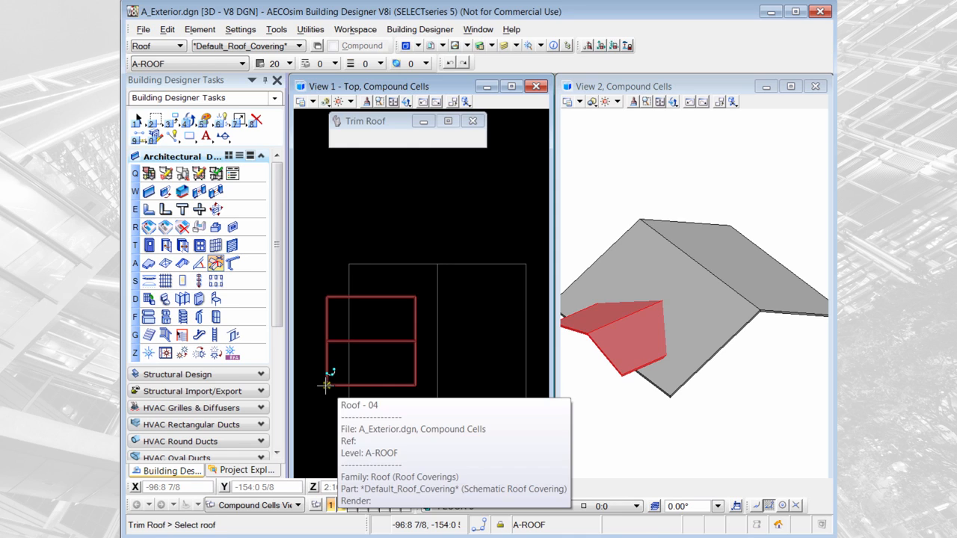
click(326, 385)
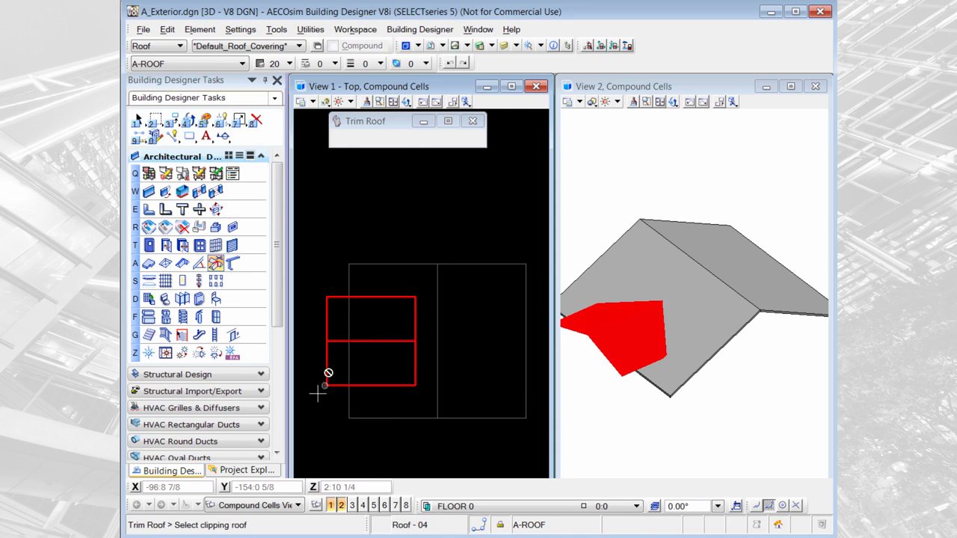
click(688, 380)
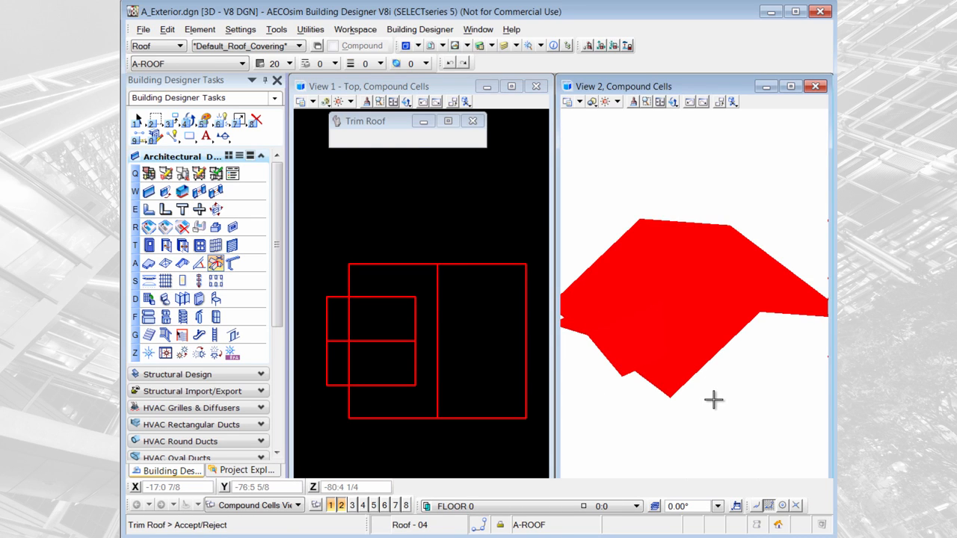
click(713, 401)
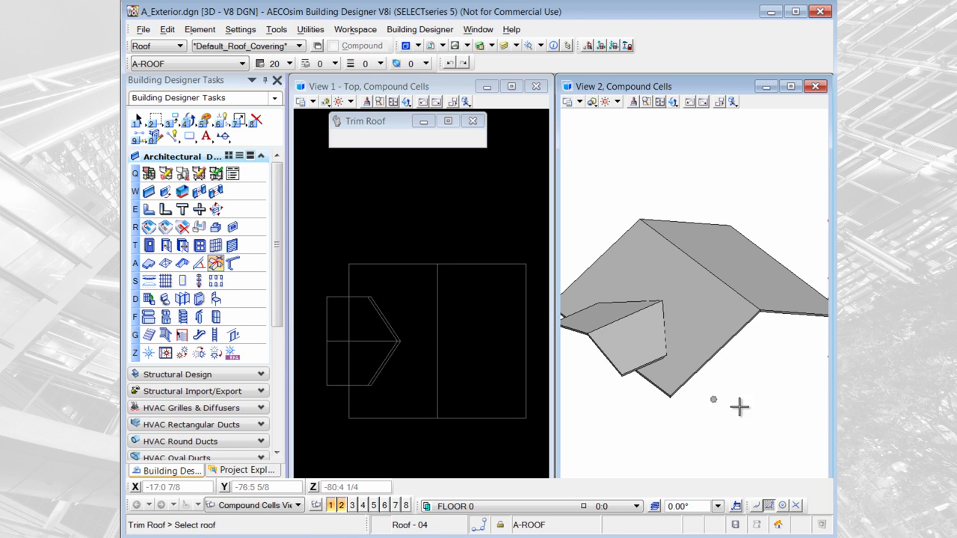
click(673, 103)
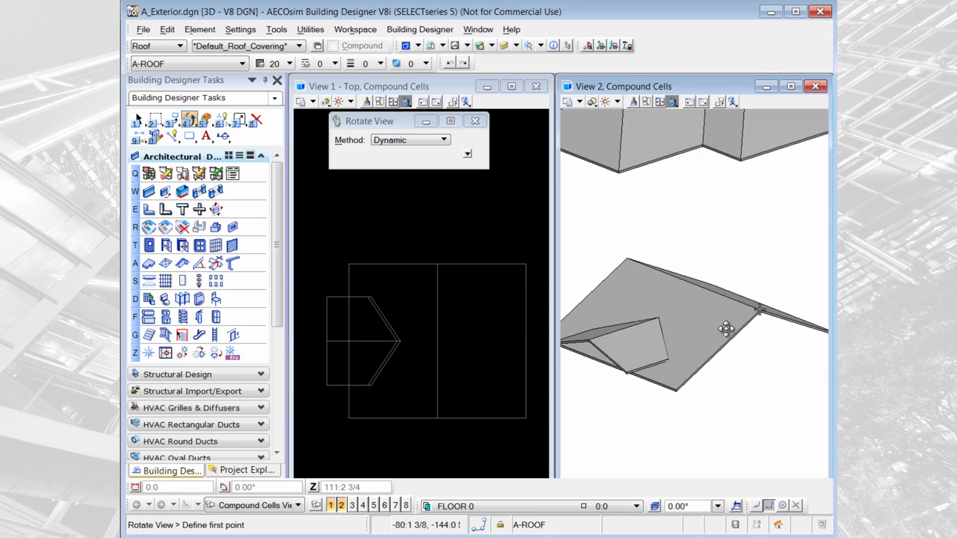
click(746, 409)
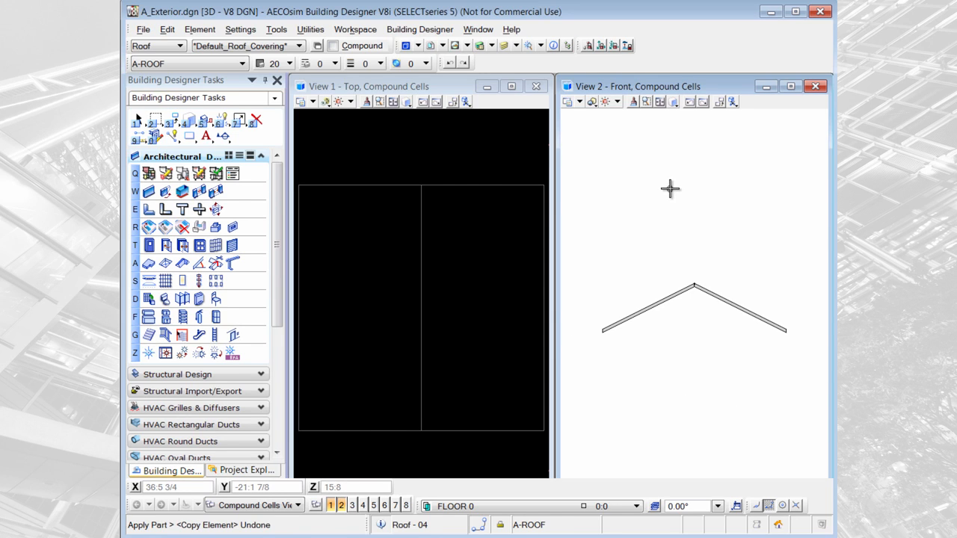
Copy the gable roof twice in the front view, stacking the two copies directly above the original at the ridge
right_click(627, 244)
click(645, 267)
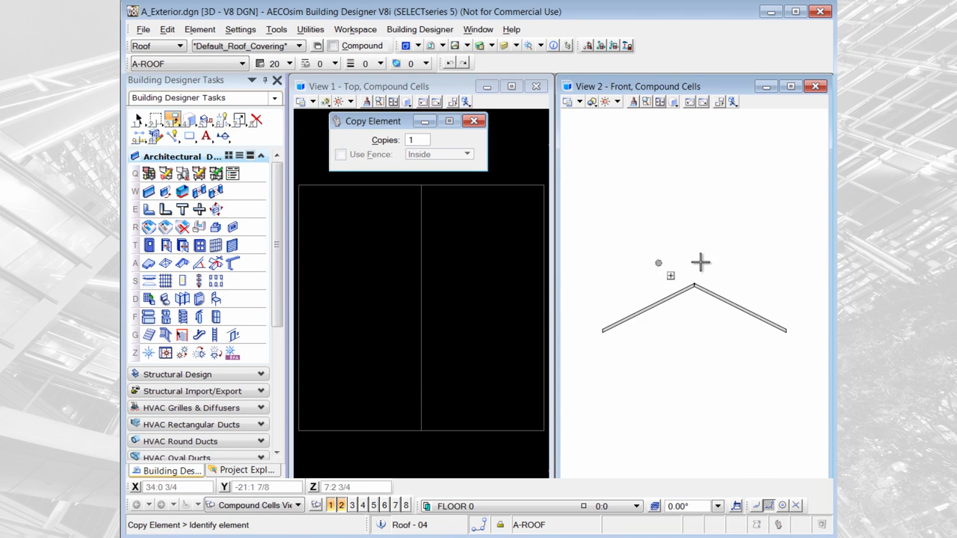
click(694, 283)
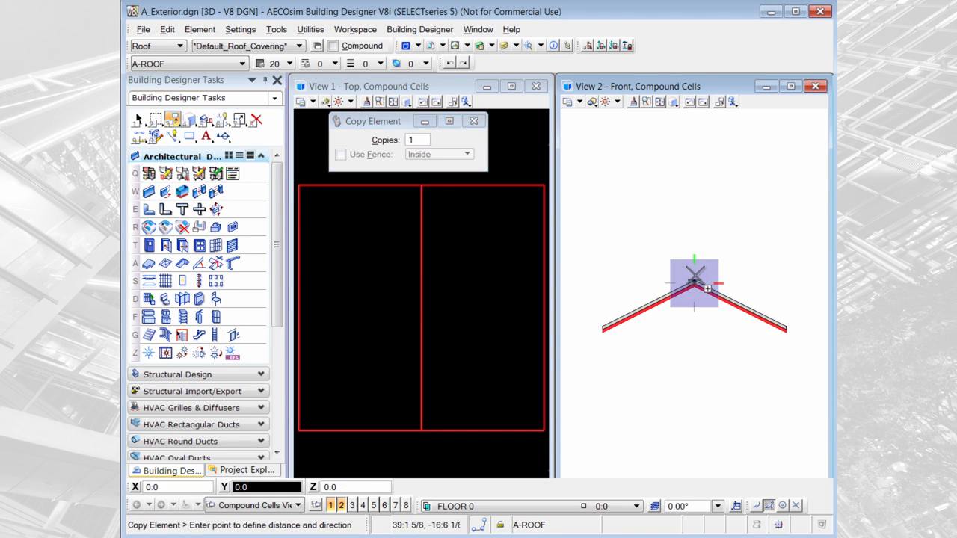
click(413, 140)
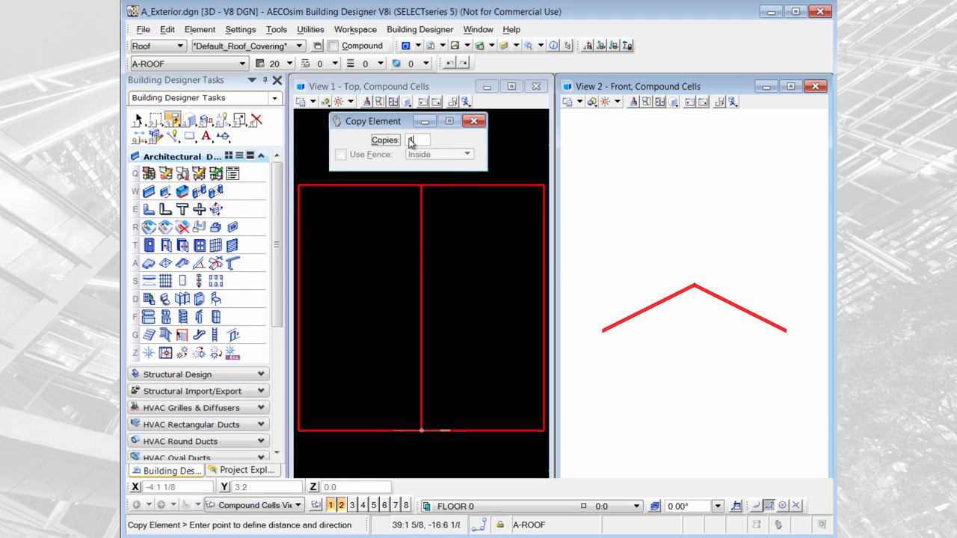
double_click(411, 142)
text(2)
click(695, 286)
right_click(696, 295)
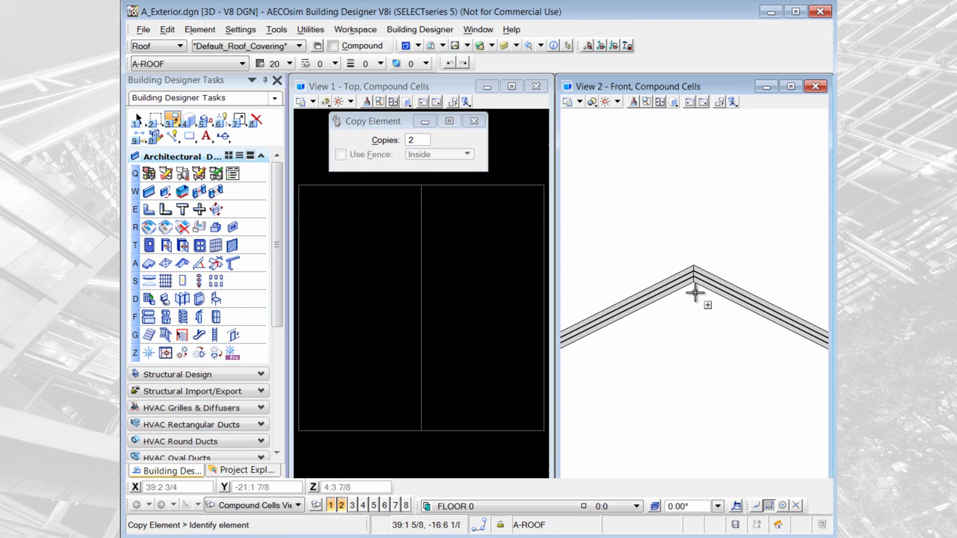
Apply the Shingles_Slate part from the Roof family to the middle layer of the stacked gable roof
scroll(696, 292, down, 1)
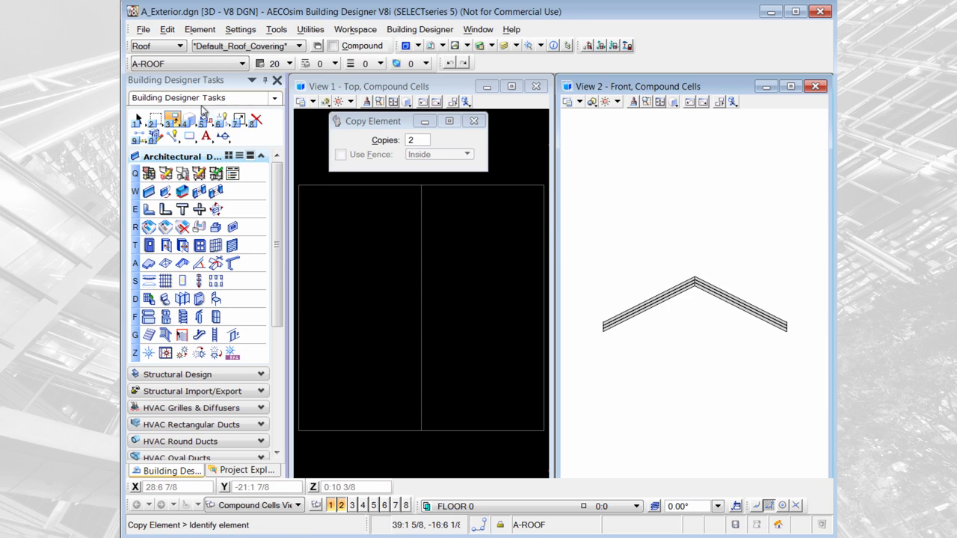
click(206, 124)
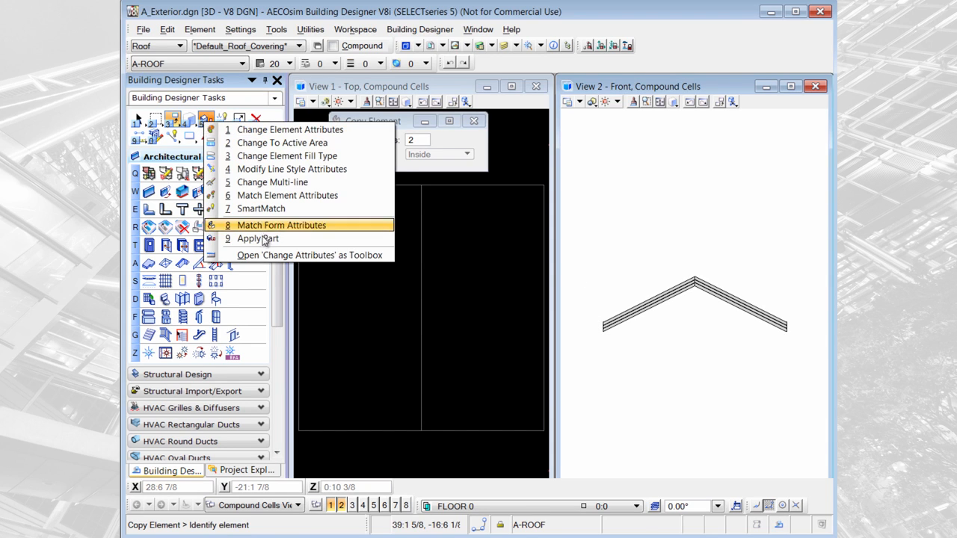
click(262, 238)
click(395, 184)
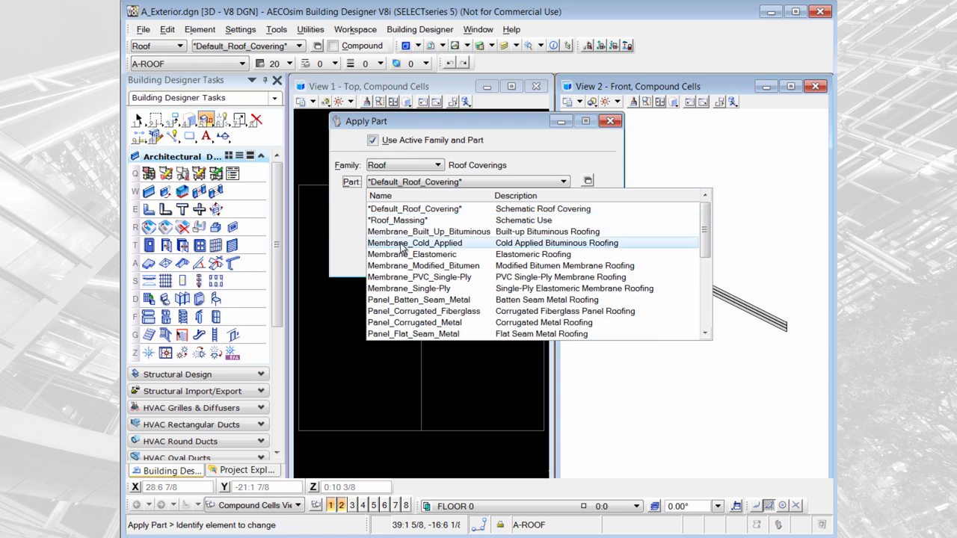
scroll(402, 247, down, 2)
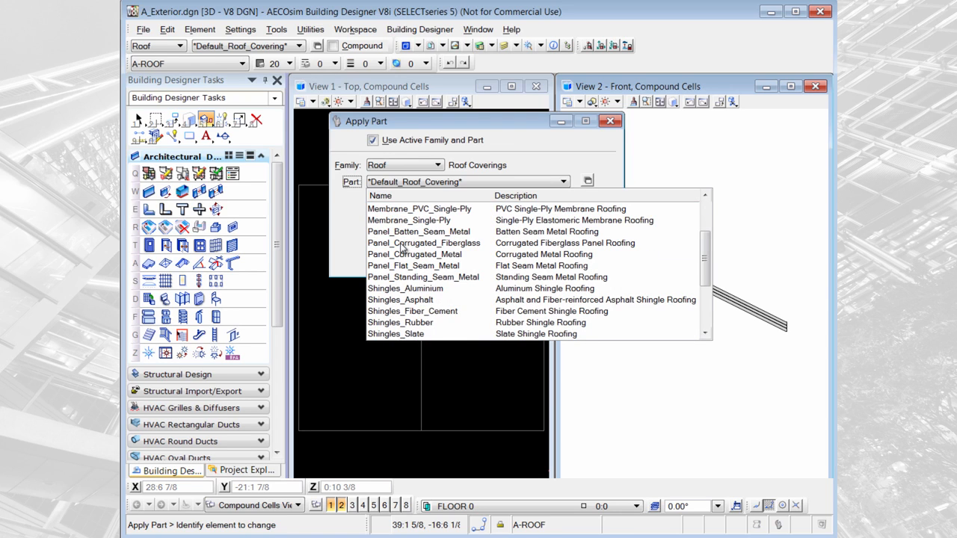
scroll(402, 248, down, 1)
click(401, 300)
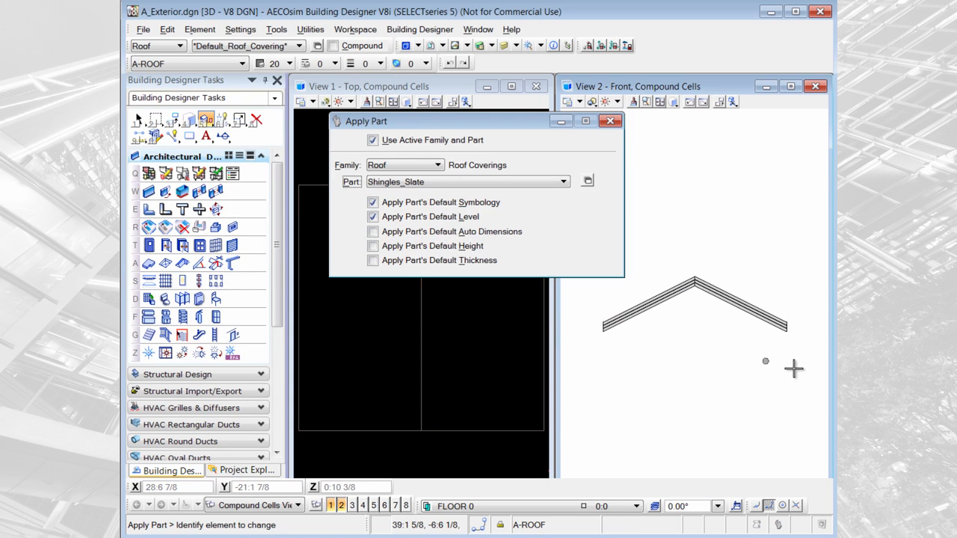
click(789, 327)
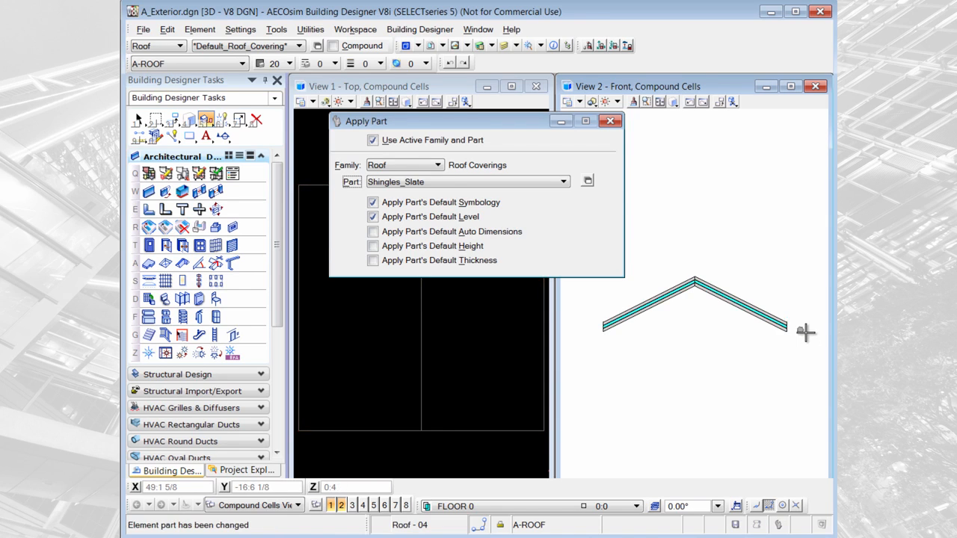
Apply the Tiles_Aluminum part from the Roof family to the top layer of the stacked gable roof
click(453, 184)
scroll(439, 264, down, 1)
scroll(440, 264, down, 1)
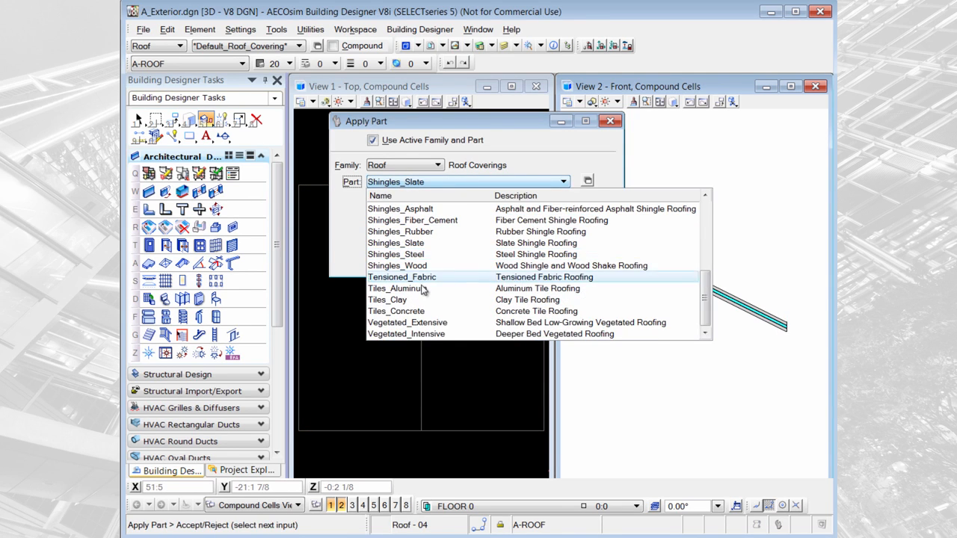
click(423, 289)
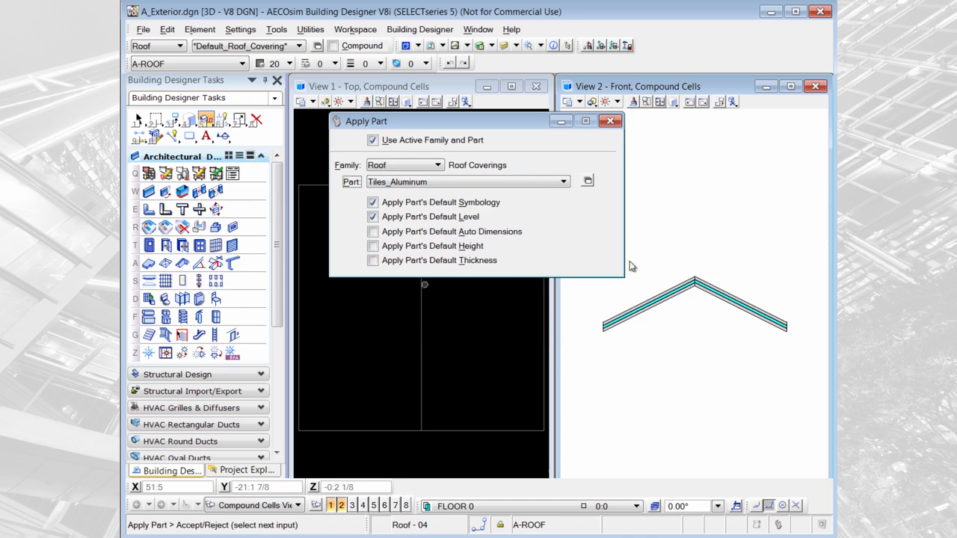
click(735, 286)
scroll(698, 283, up, 2)
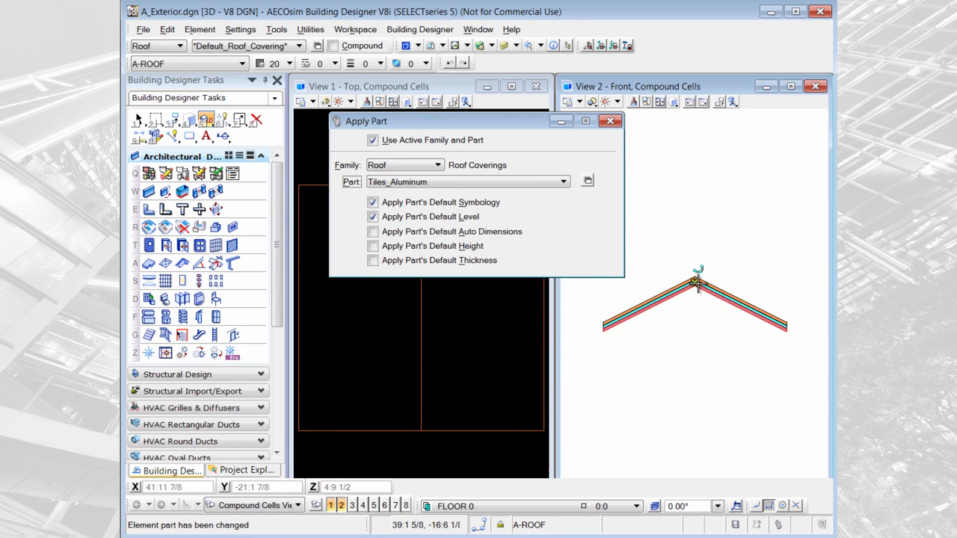